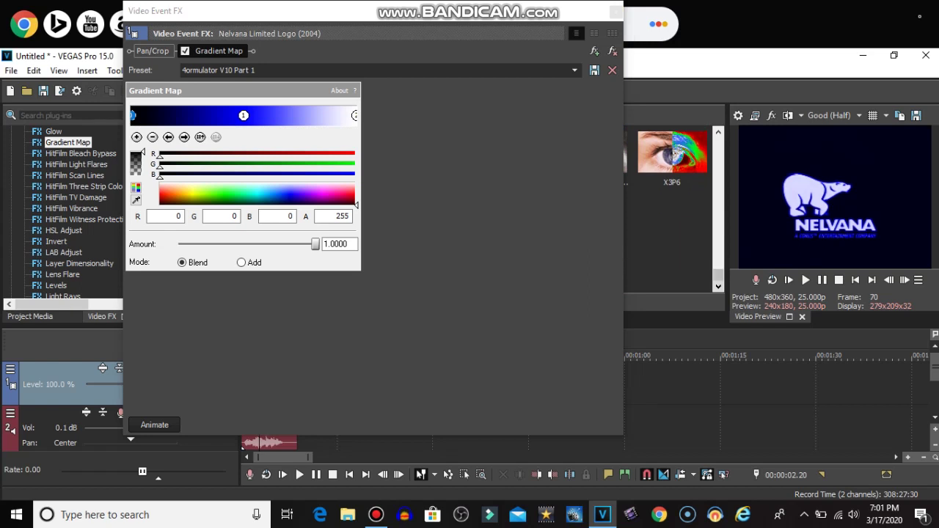
Apply the 4orrmulator V10 Part 2 preset to the Gradient Map at the end of its animation, 00:00:08.19, and close the event effects.
click(75, 175)
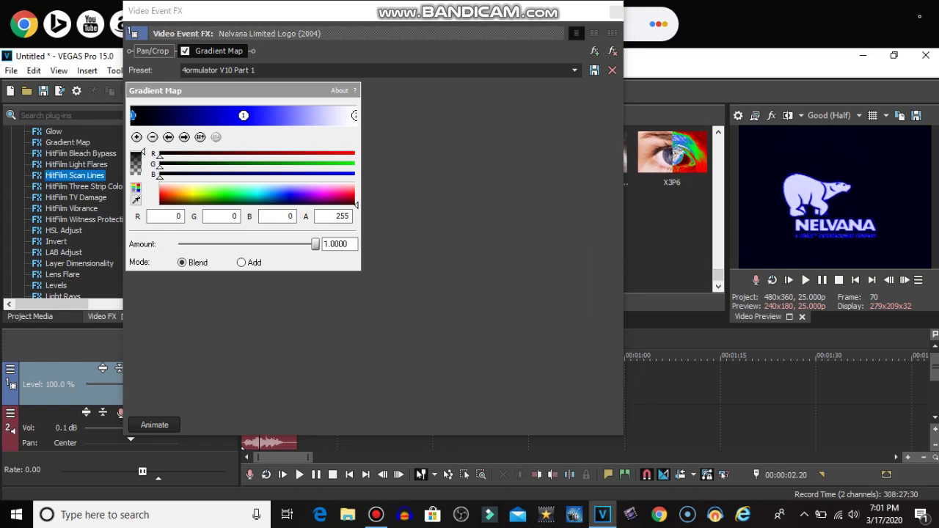
drag(221, 10, 327, 40)
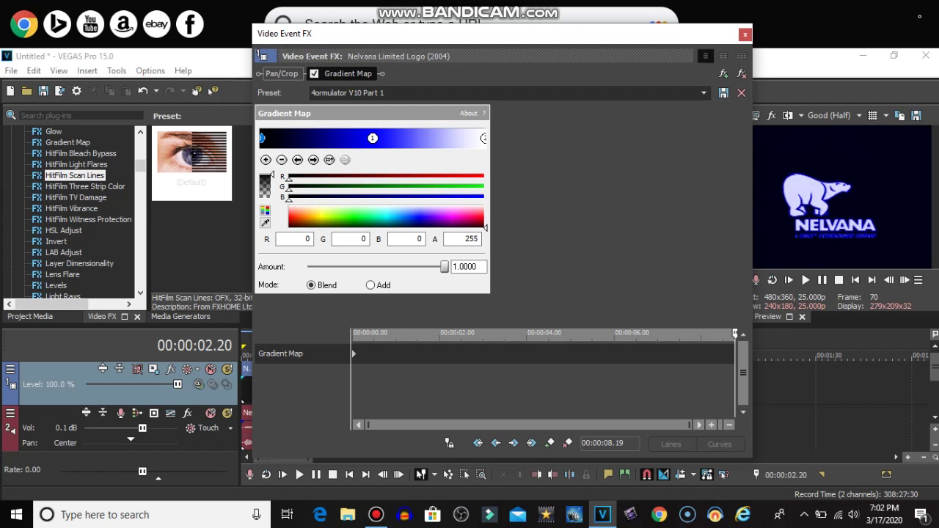
click(704, 93)
key(alt+Down)
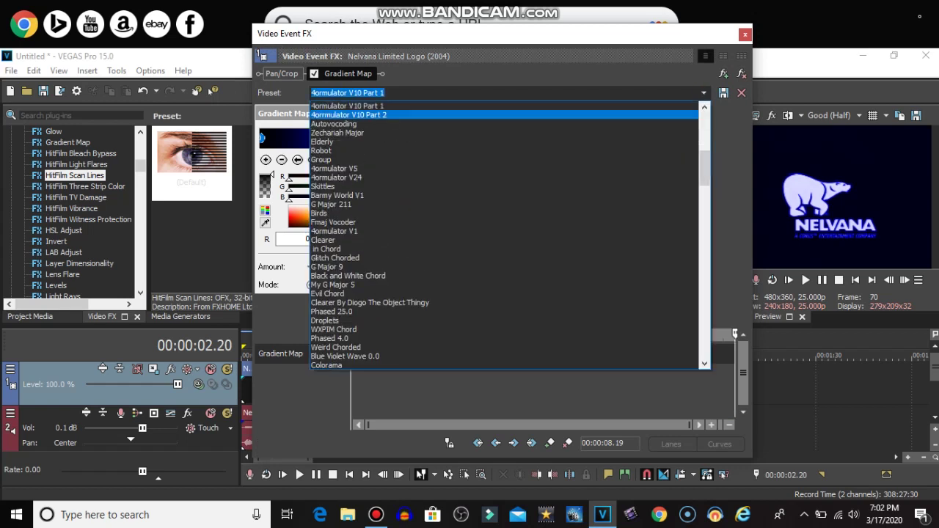
key(Return)
click(745, 34)
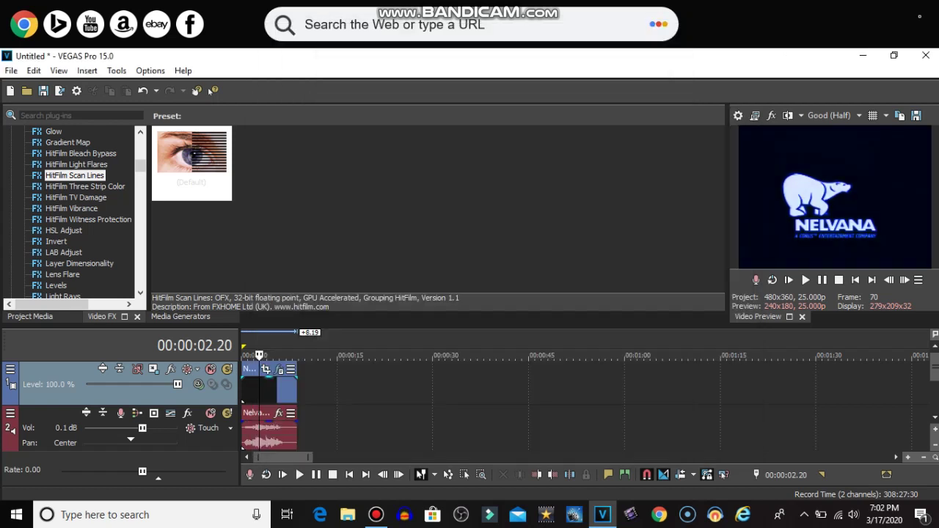
Add the Pinch/Punch effect with the Maximum Punch preset to the Nelvana video event.
drag(140, 165, 140, 267)
scroll(74, 213, up, 2)
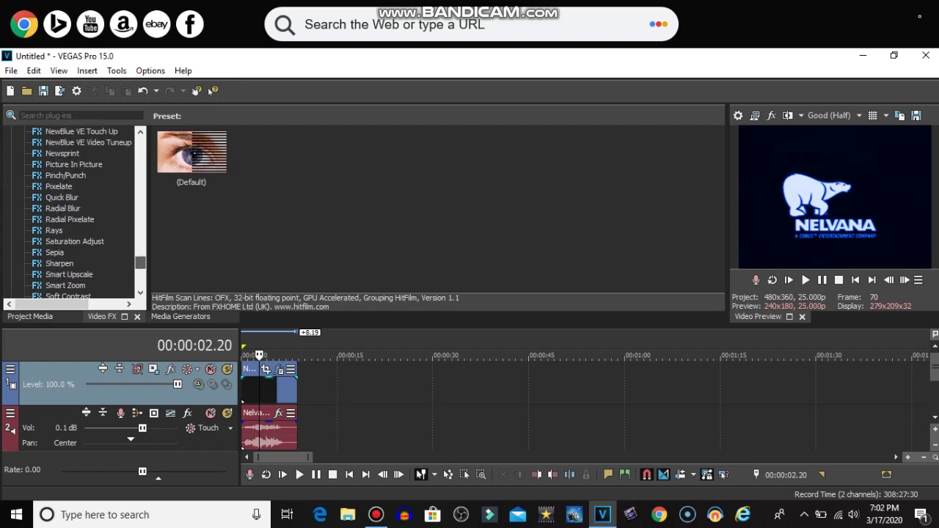
click(66, 186)
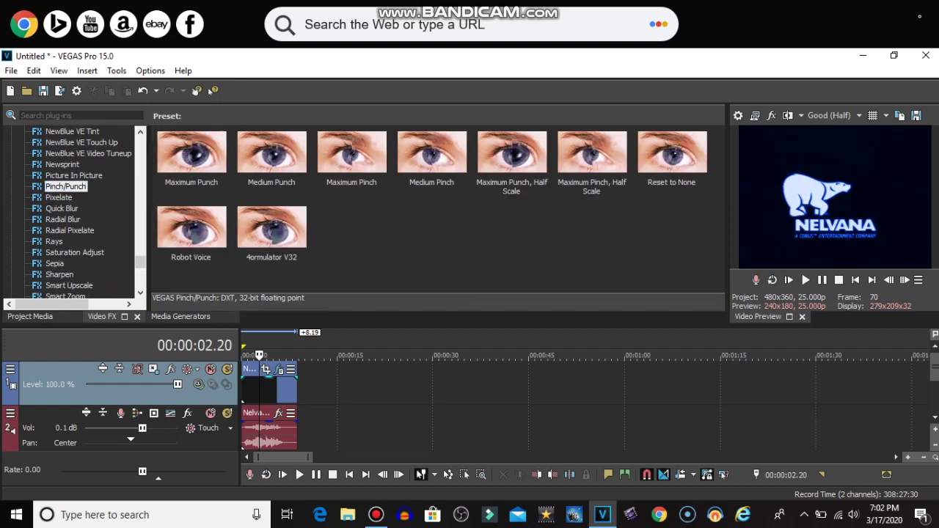
click(192, 154)
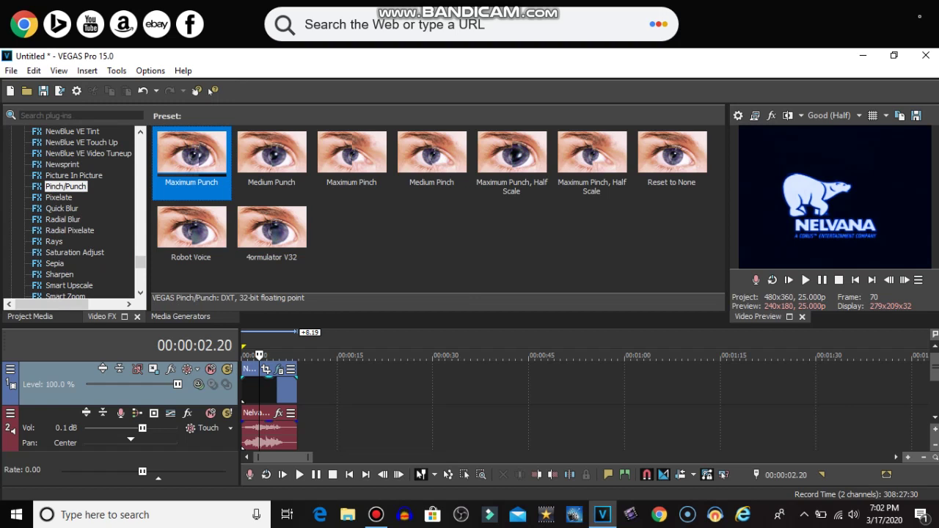
drag(191, 154, 268, 389)
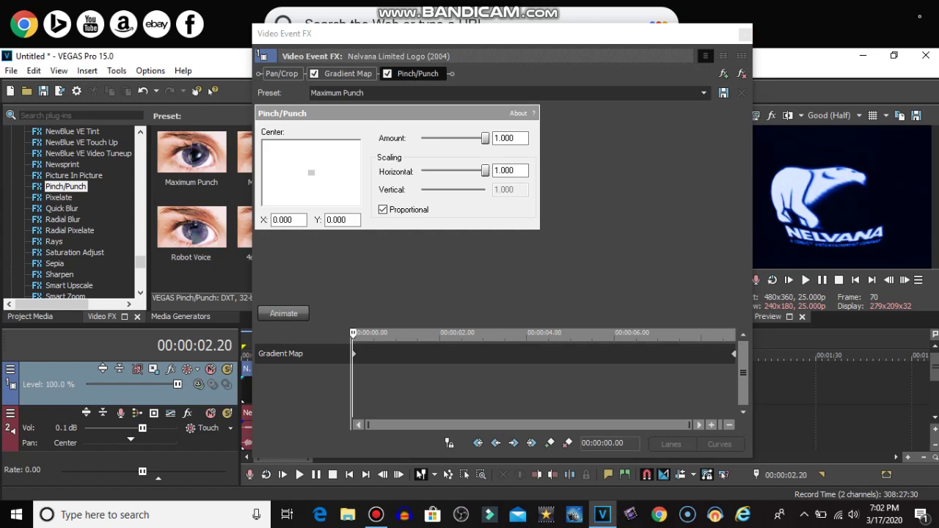
Animate the Pinch/Punch effect with a different preset at 00:00:08.19, and close the event effects.
drag(447, 388, 735, 388)
click(703, 93)
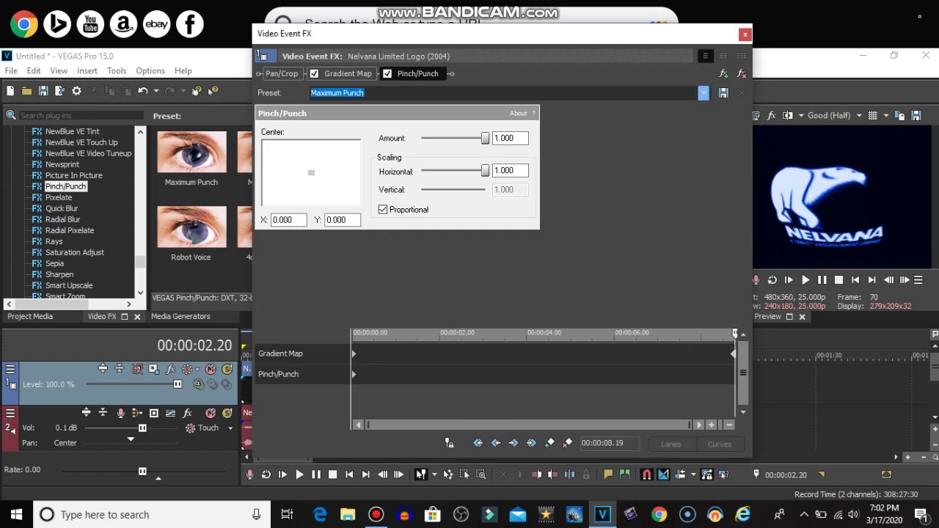
click(506, 124)
click(746, 34)
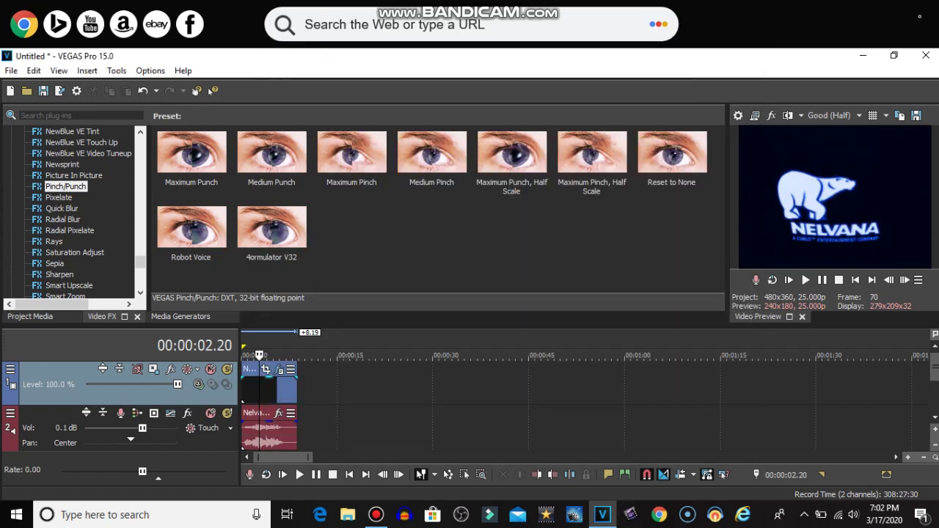
Return to the start of the timeline and add the 4ormulator plug-in to the Nelvana audio event.
key(ctrl+Home)
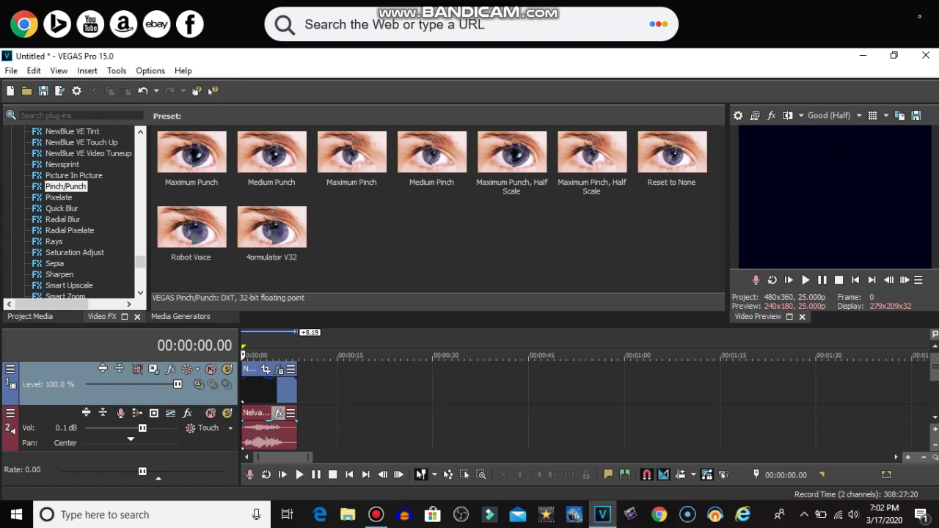
click(278, 413)
click(302, 199)
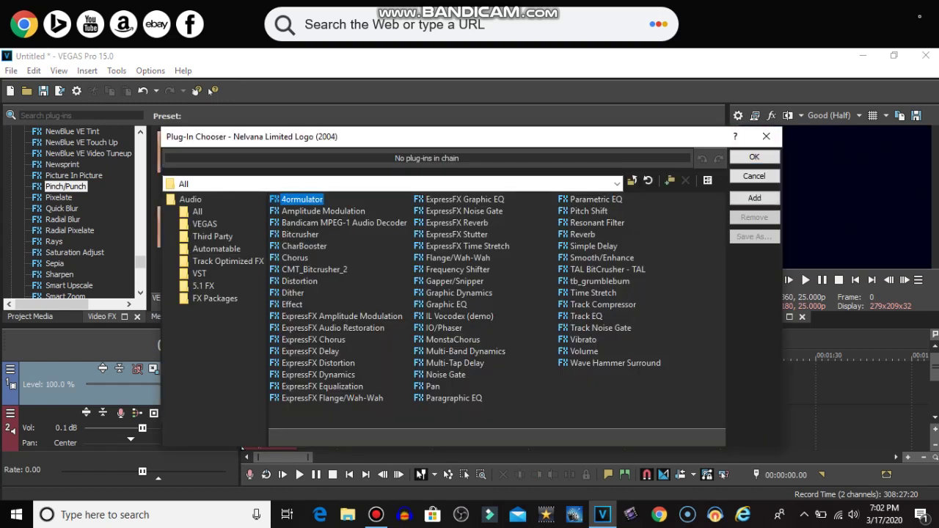
key(Escape)
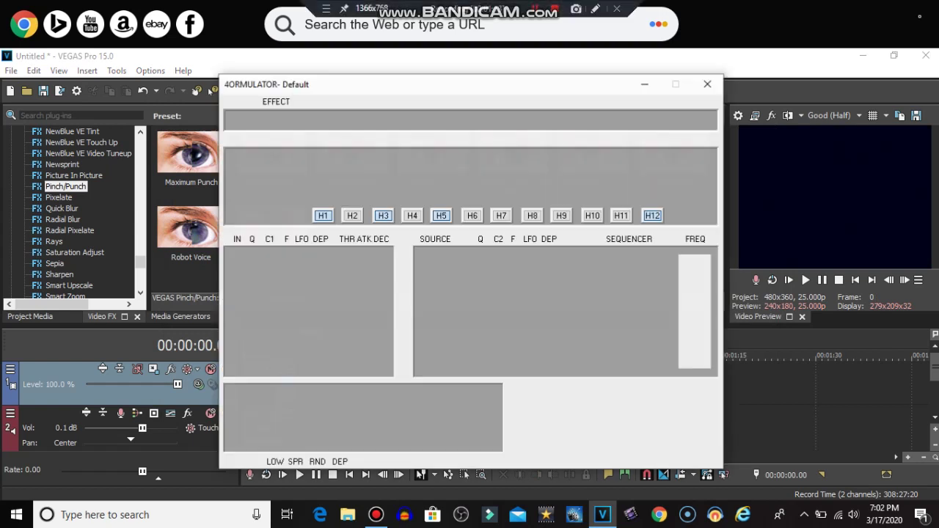
click(707, 84)
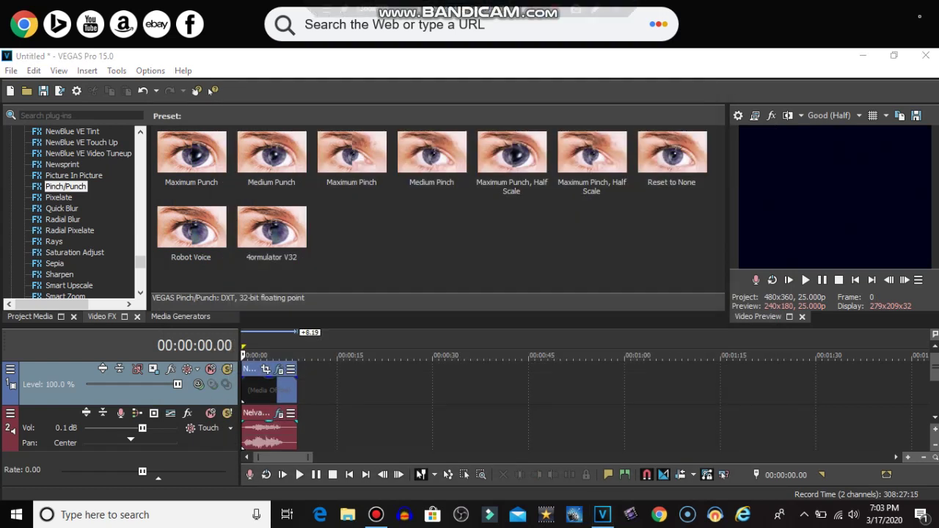
Render the project to a video file named Nelvana in 4ormulator V10 and open its output folder.
click(30, 316)
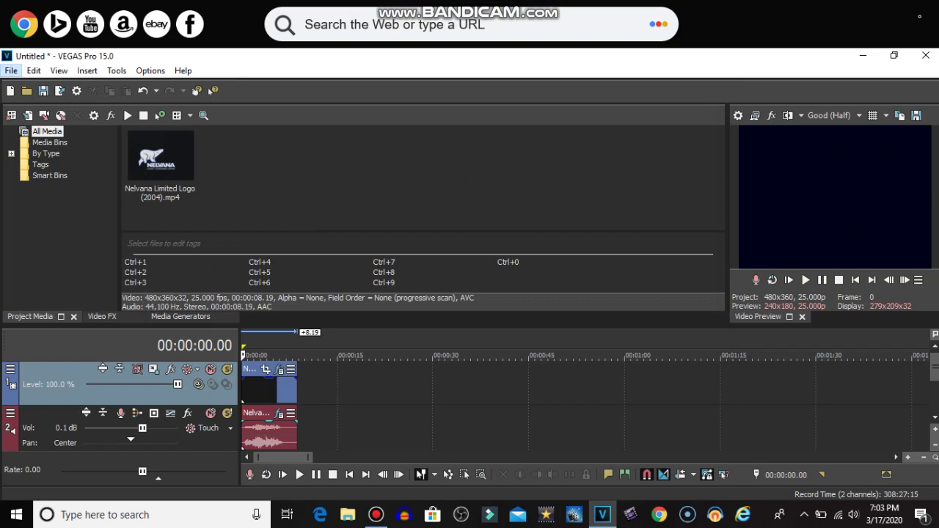
click(11, 70)
click(38, 176)
key(alt+f)
key(r)
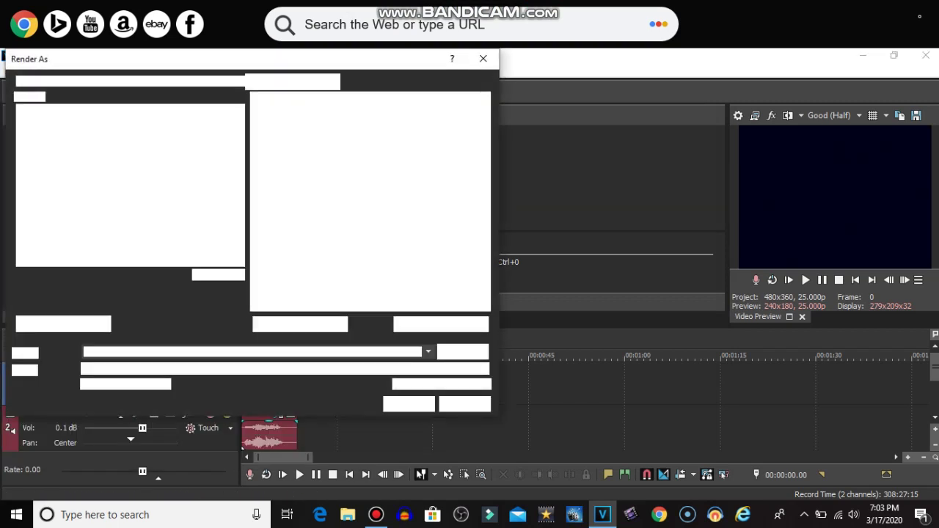
text(Nelvana)
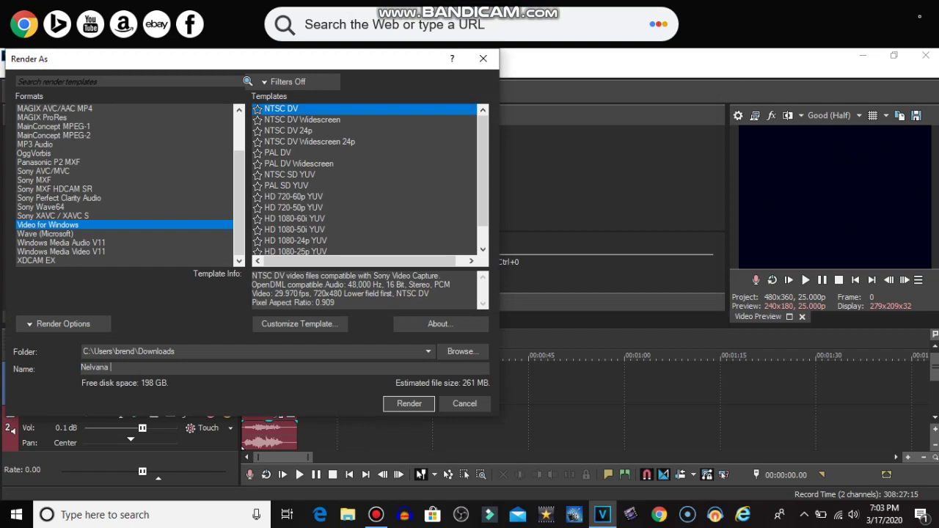
text( in 4omulato)
key(BackSpace)
text(r)
key(BackSpace)
text(m)
text( V10)
key(Return)
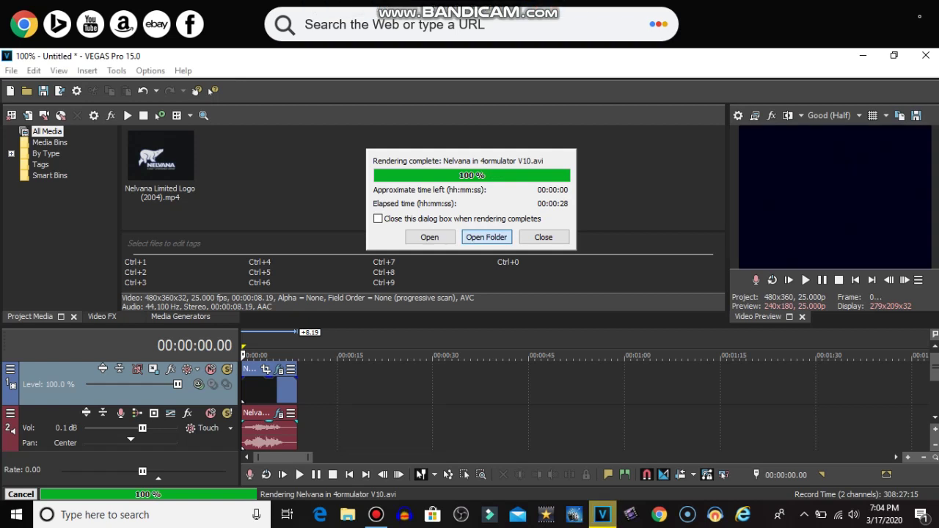
click(486, 237)
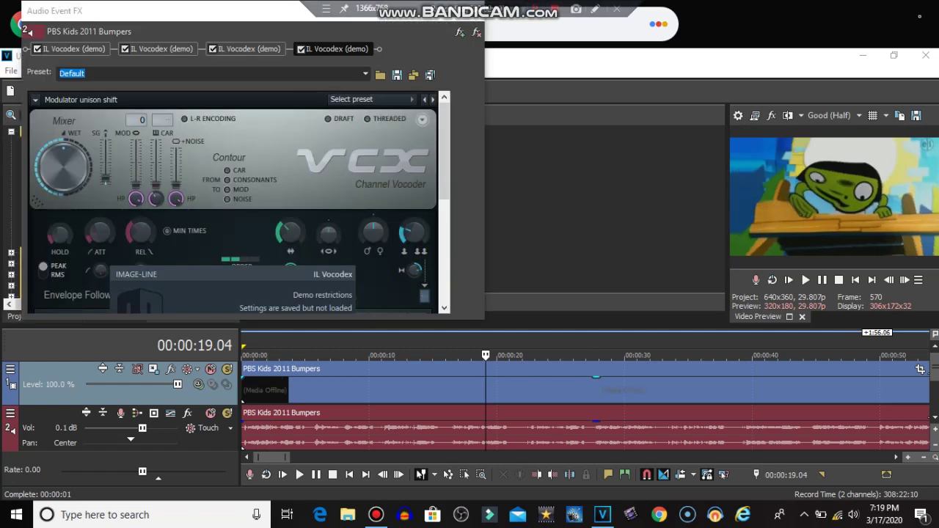
Apply the Clearer preset to the fourth IL Vocodex on the PBS Kids audio event and show the third IL Vocodex.
click(370, 99)
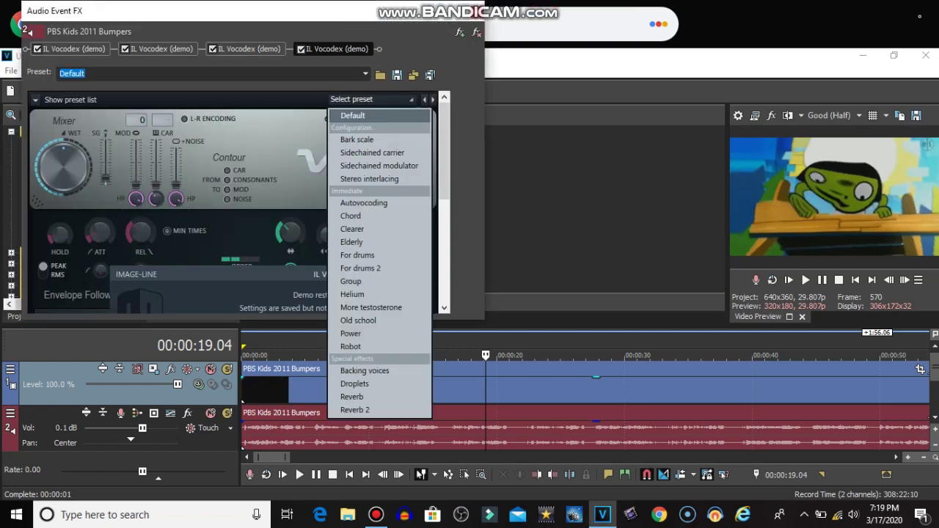
click(353, 229)
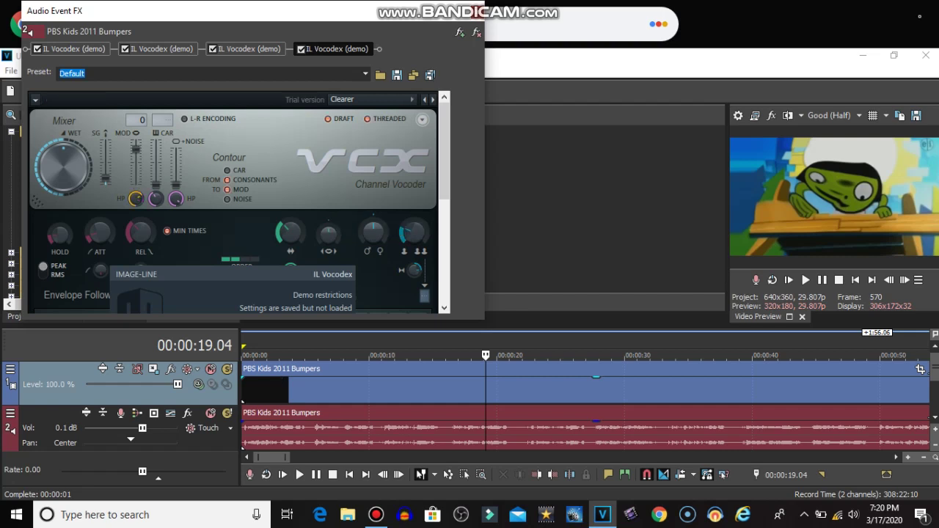
click(253, 49)
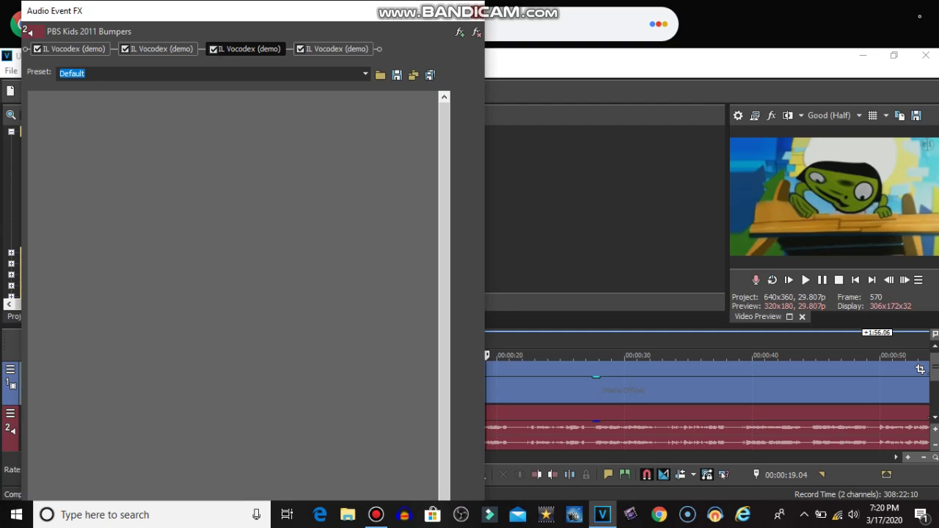
mouse_move(490, 3)
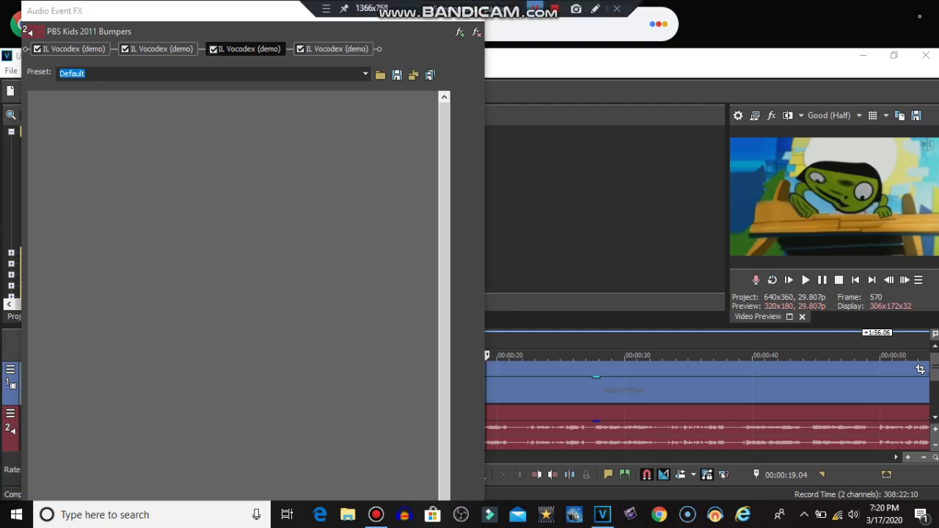
click(535, 8)
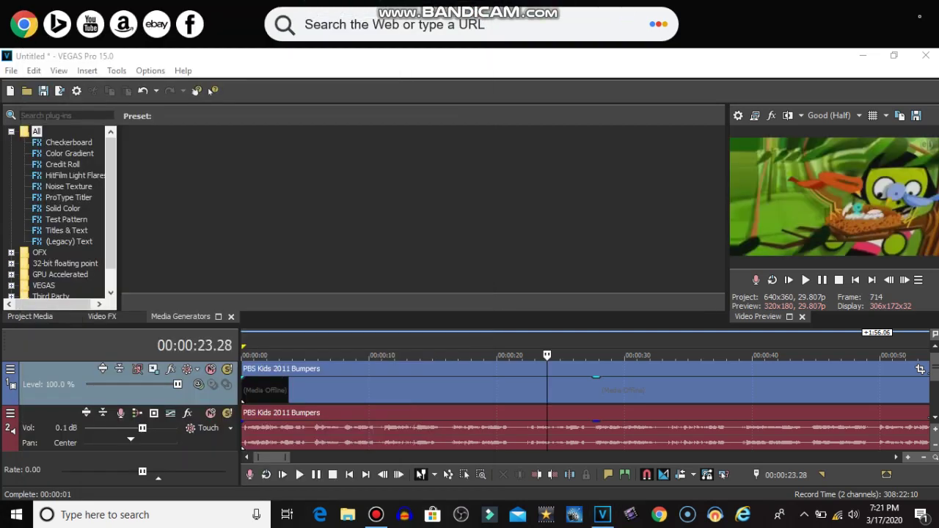
Render the project with the HD 720-30p YUV template under the name PBS Kids 2011 Bumpers in Defrom Clearer.
click(11, 71)
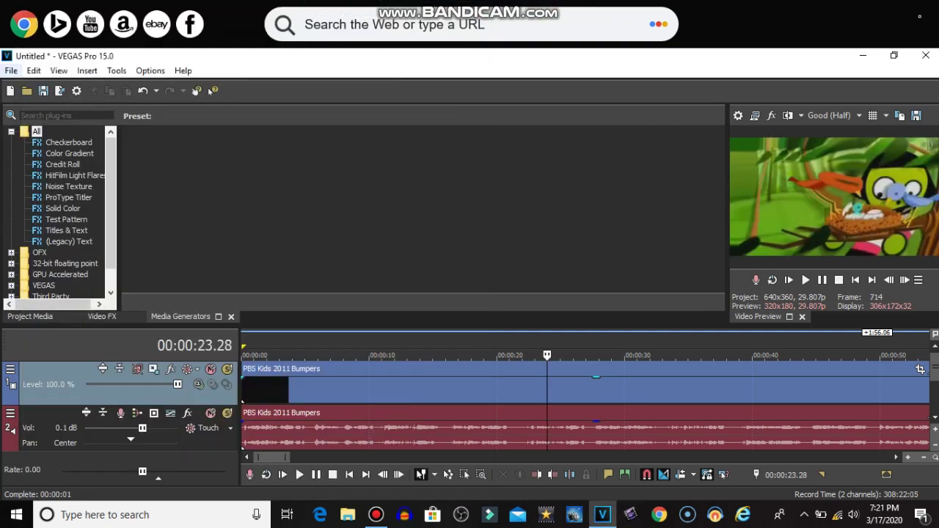
click(11, 72)
click(35, 176)
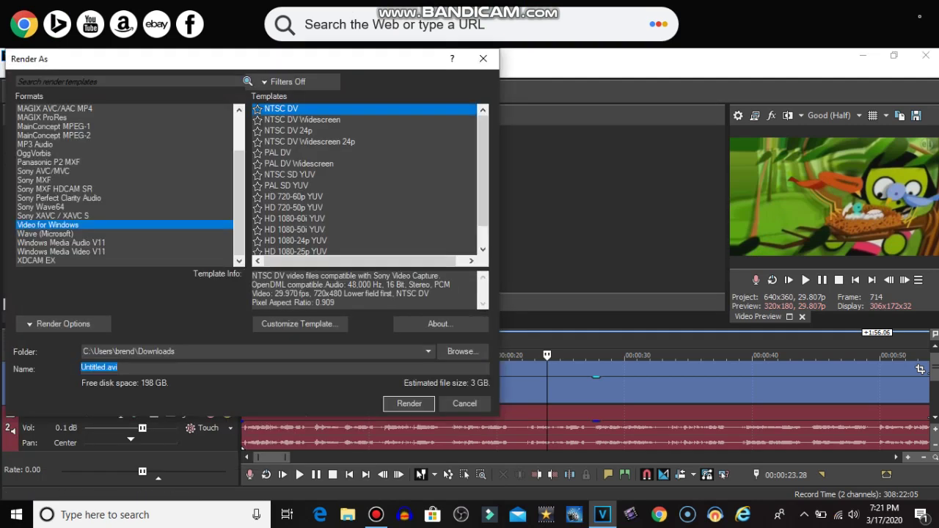
drag(482, 173, 483, 192)
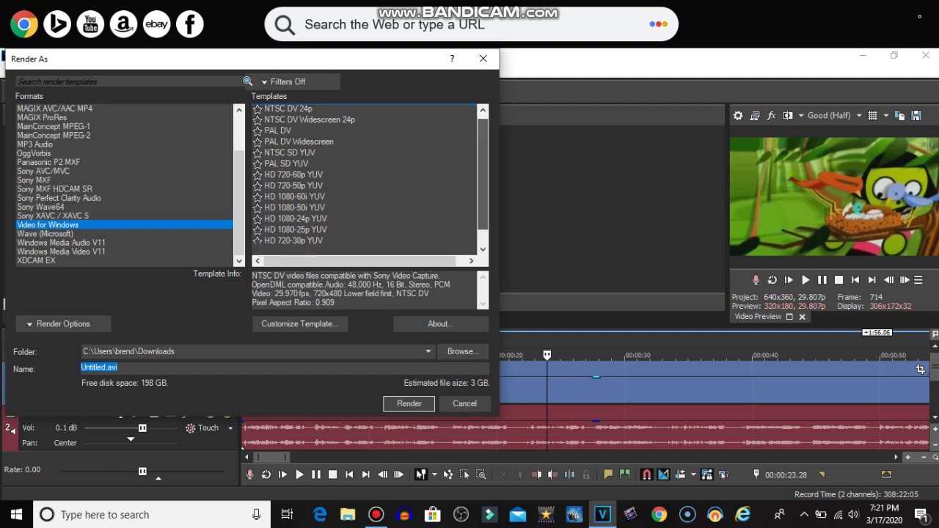
click(294, 241)
drag(118, 367, 80, 368)
text(PB)
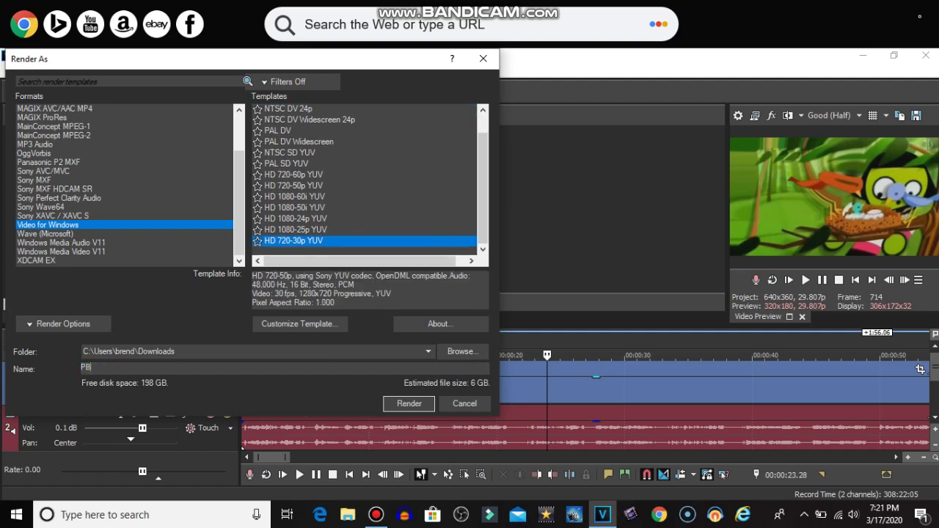
text(S Kids 2011 Bumpers in Defrom Clearer)
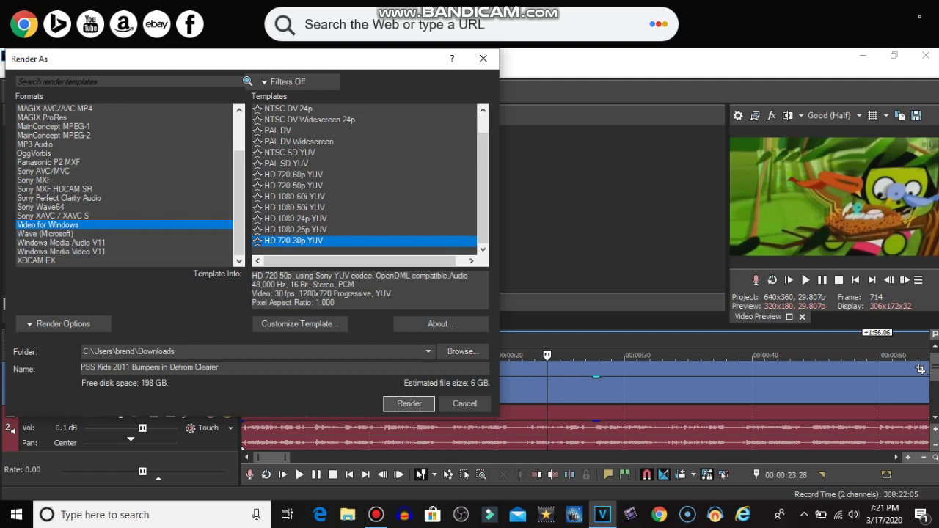
key(Return)
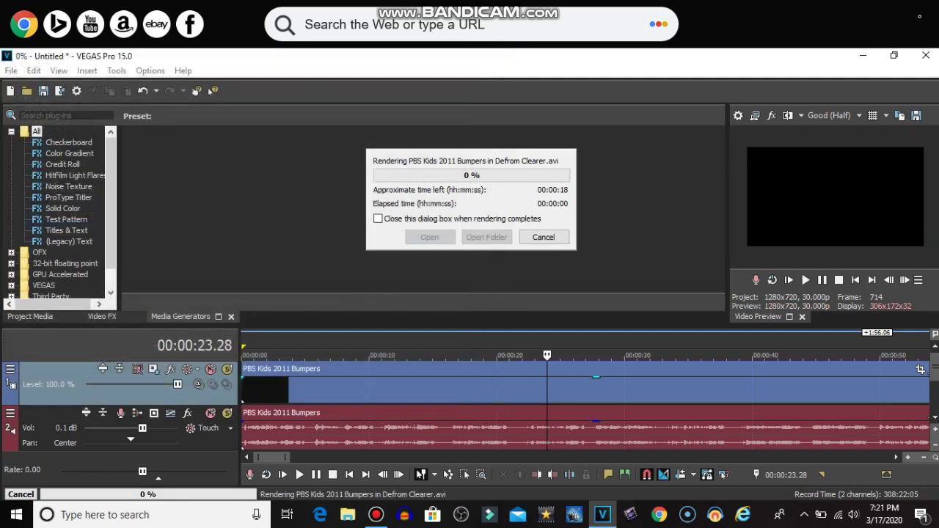